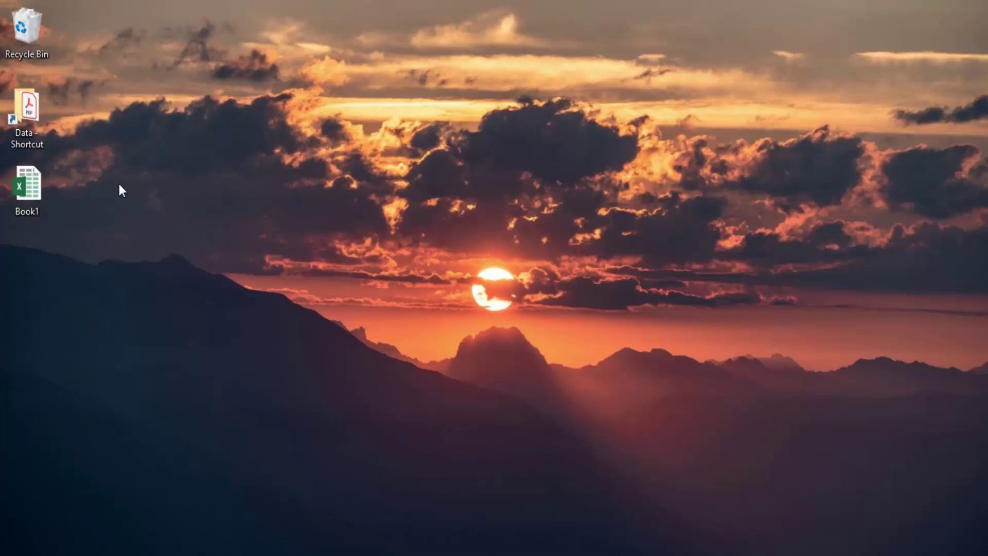
Select the Book1 workbook icon on the desktop.
{"action": "left_click", "coordinate": [23, 186]}
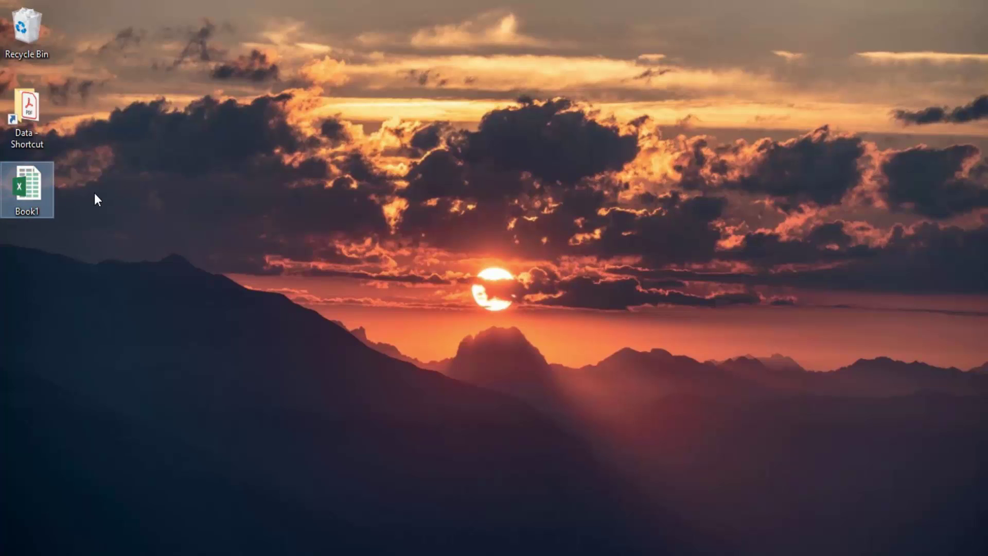
Open Book1's Properties and confirm the file type reads Microsoft Excel Worksheet (.xlsx).
{"action": "right_click", "coordinate": [31, 189]}
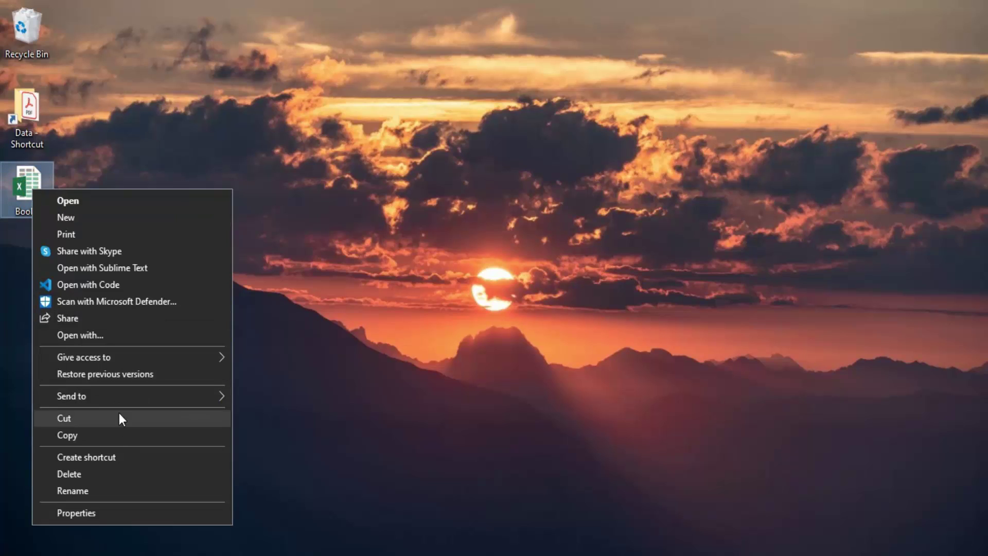
{"action": "left_click", "coordinate": [98, 511]}
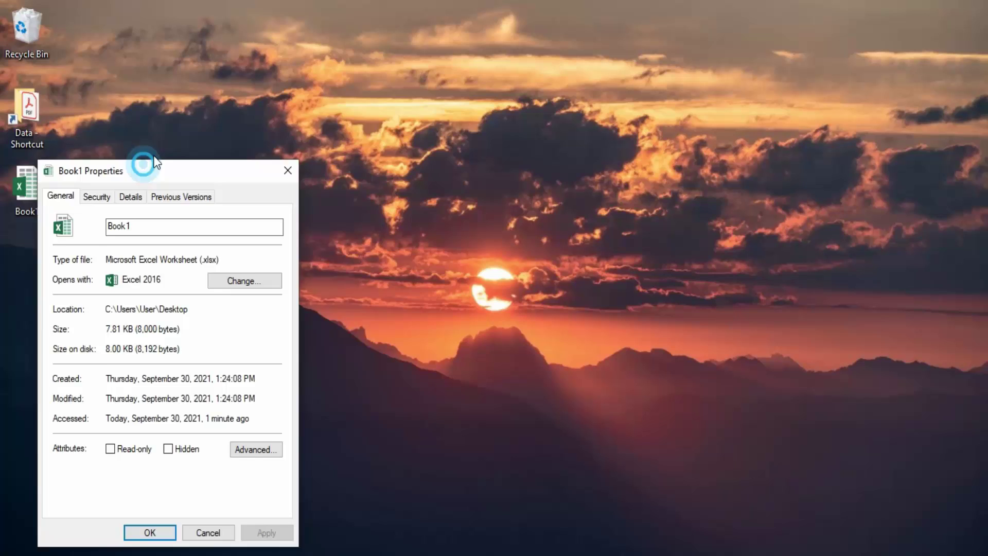
{"action": "left_click_drag", "start_coordinate": [143, 165], "coordinate": [321, 83]}
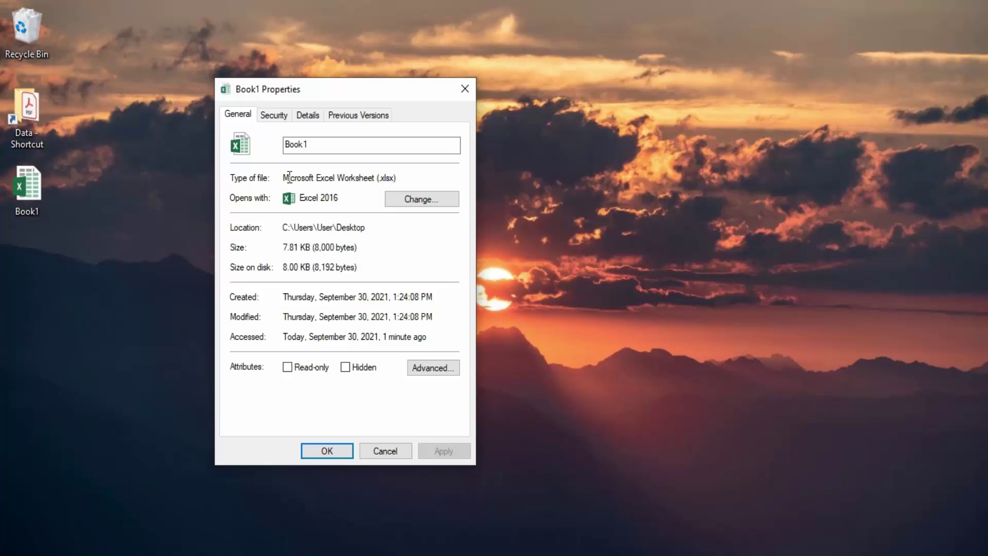
{"action": "left_click_drag", "start_coordinate": [284, 176], "coordinate": [393, 175]}
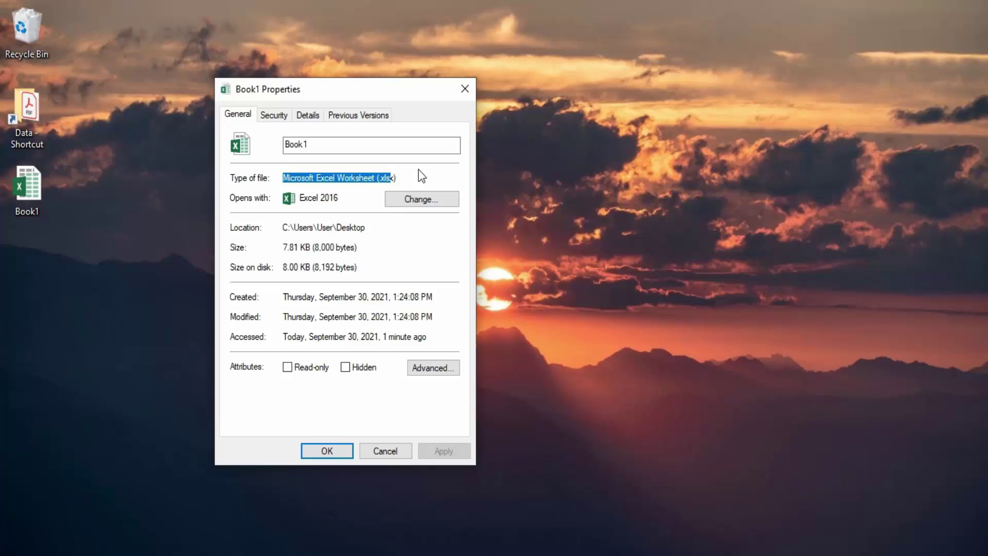
{"action": "left_click", "coordinate": [372, 177]}
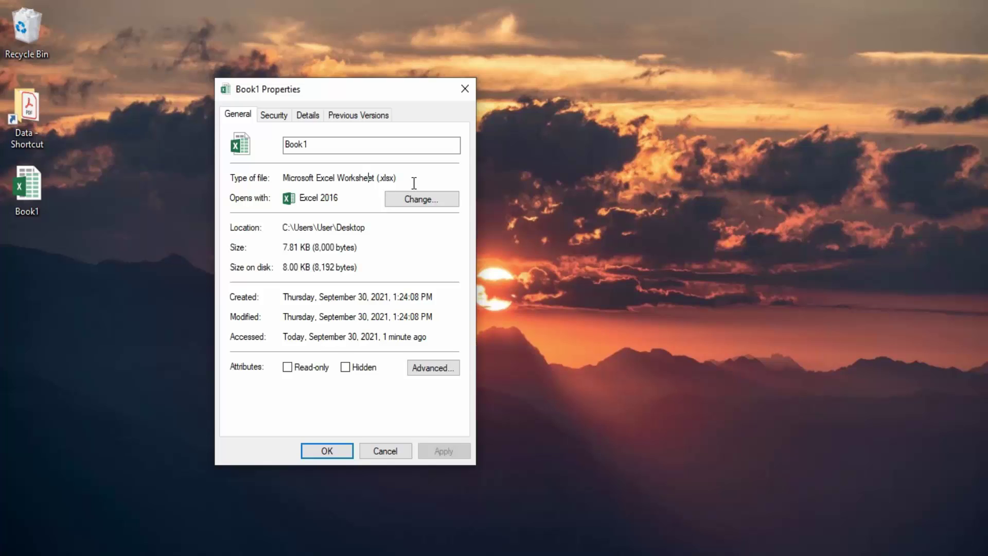
Review Book1's Security tab and advanced entries: SYSTEM, one user and Administrators.
{"action": "left_click", "coordinate": [279, 115]}
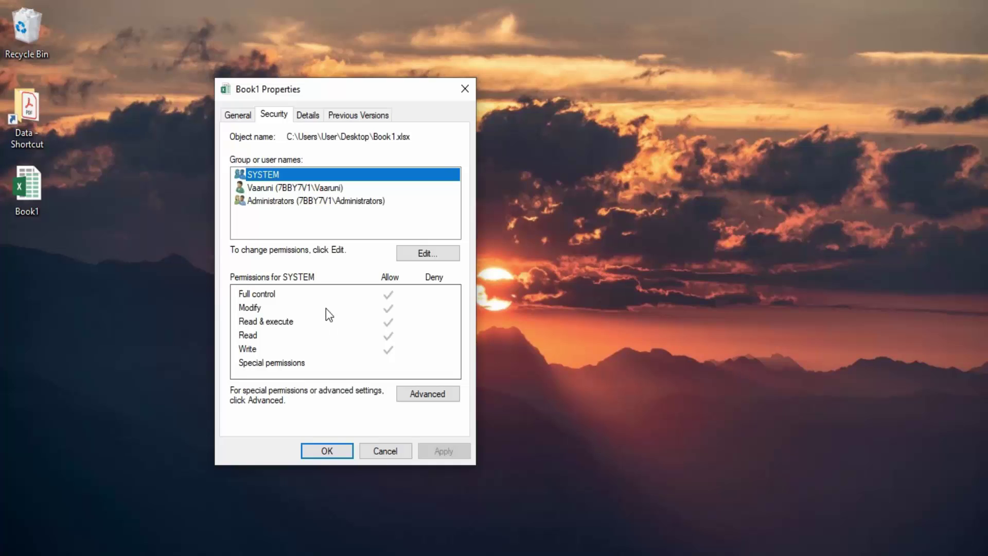
{"action": "left_click", "coordinate": [430, 395]}
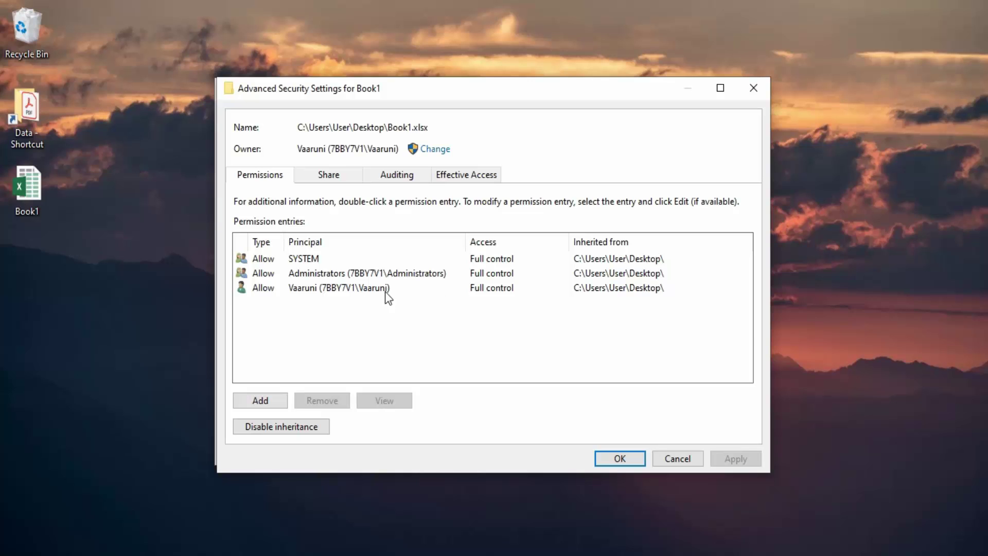
{"action": "left_click", "coordinate": [750, 88]}
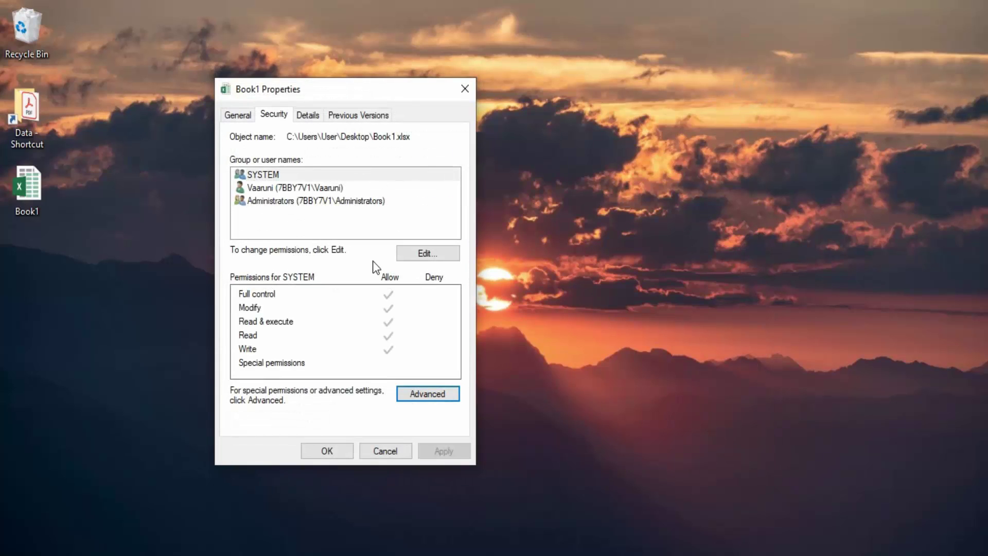
From Book1's permissions editor, list all available users and groups in the advanced search.
{"action": "left_click", "coordinate": [409, 254]}
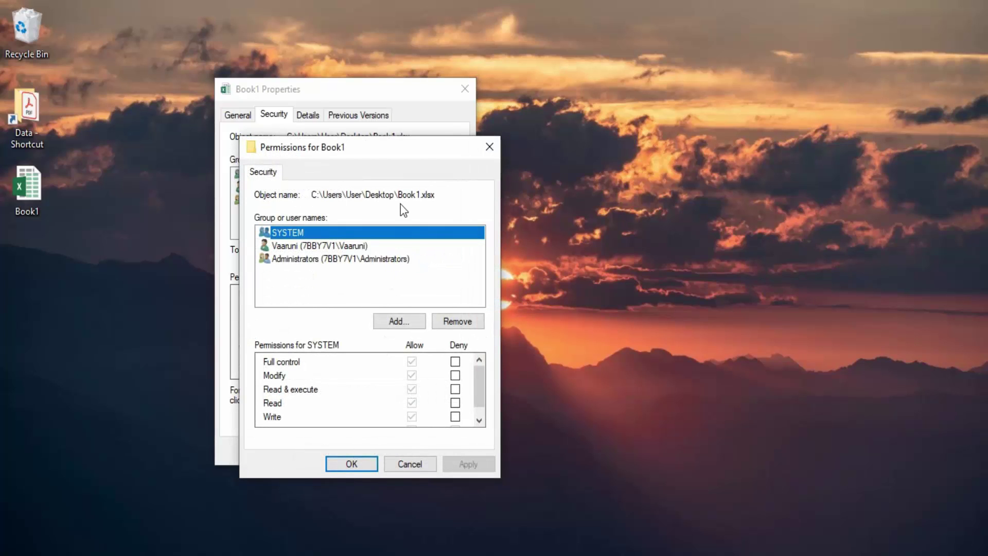
{"action": "left_click_drag", "start_coordinate": [412, 143], "coordinate": [584, 113]}
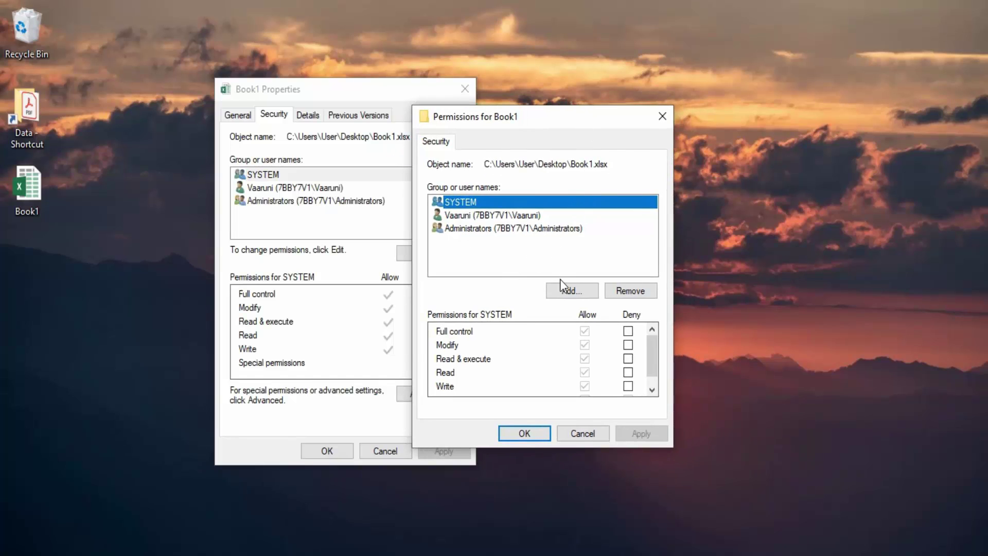
{"action": "left_click", "coordinate": [569, 293]}
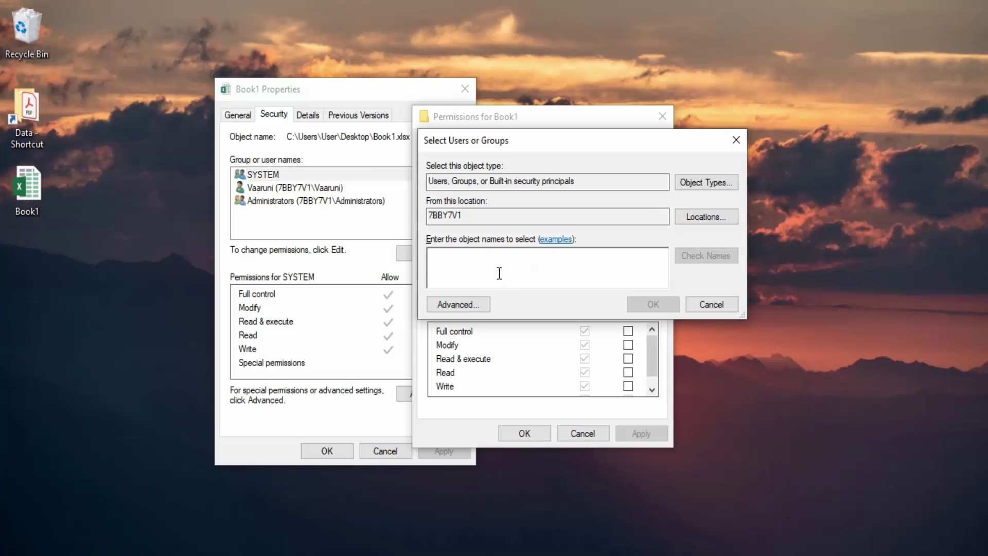
{"action": "left_click", "coordinate": [478, 303]}
{"action": "left_click_drag", "start_coordinate": [573, 122], "coordinate": [683, 55]}
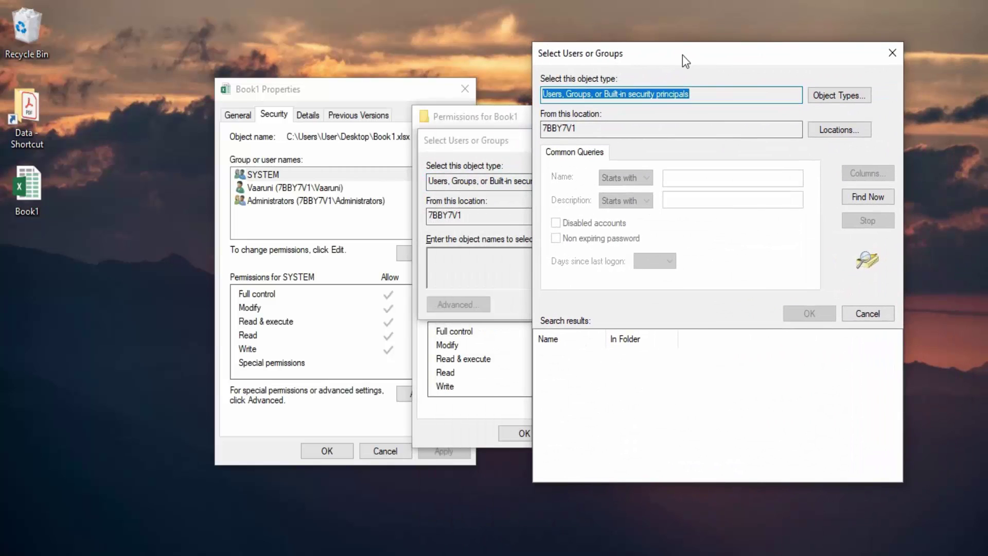
{"action": "left_click", "coordinate": [854, 195]}
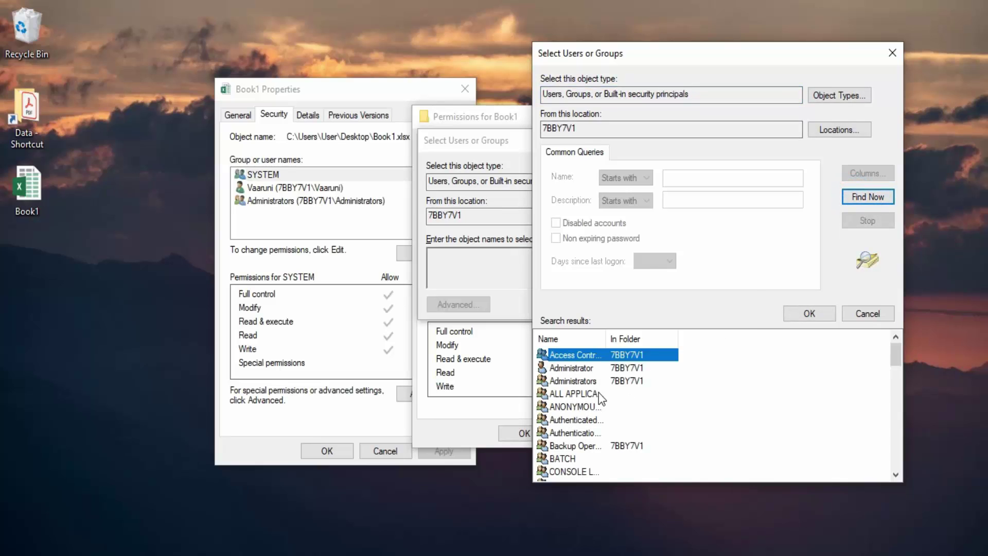
{"action": "scroll", "coordinate": [589, 418], "scroll_direction": "down", "scroll_amount": 3}
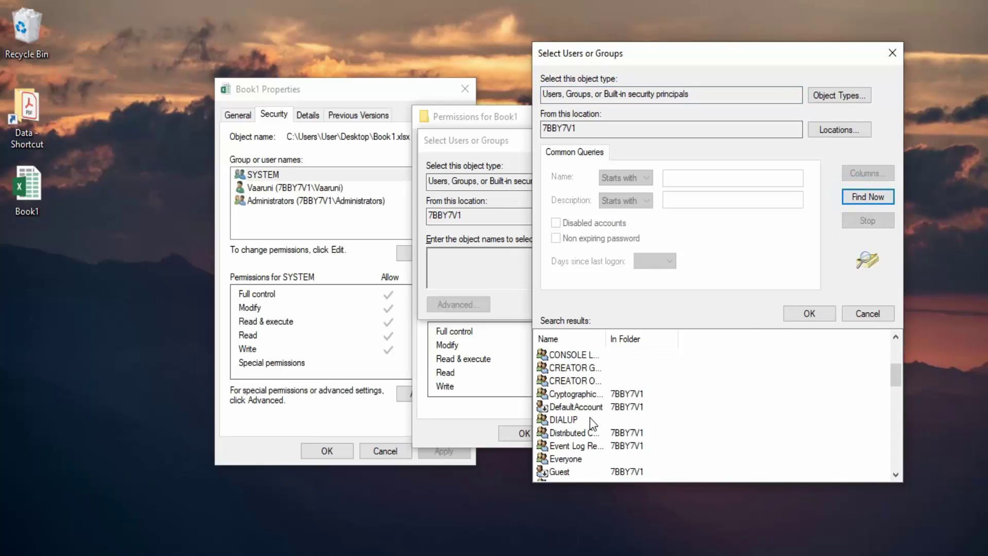
Add the Everyone group, allow it Full control, and apply the change.
{"action": "left_click", "coordinate": [571, 461]}
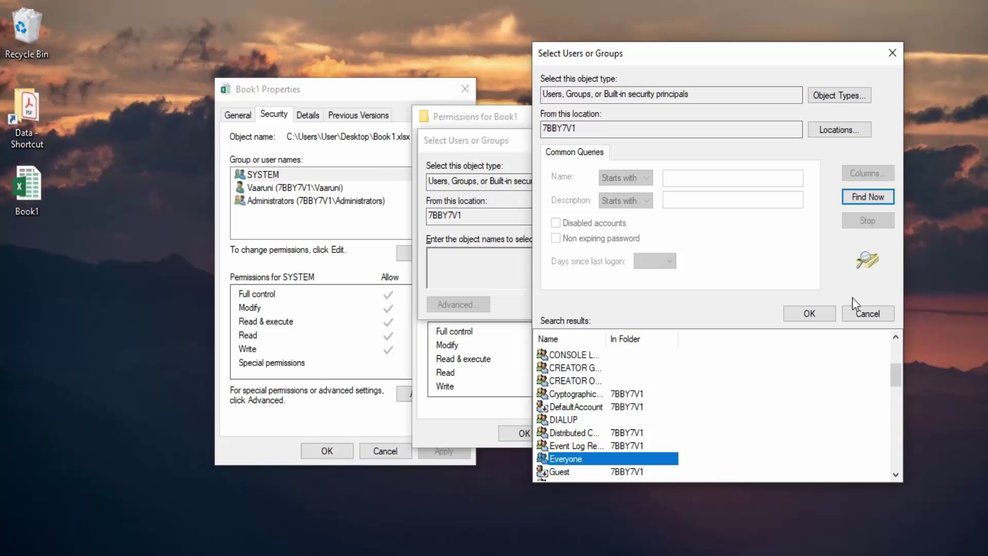
{"action": "left_click", "coordinate": [813, 319]}
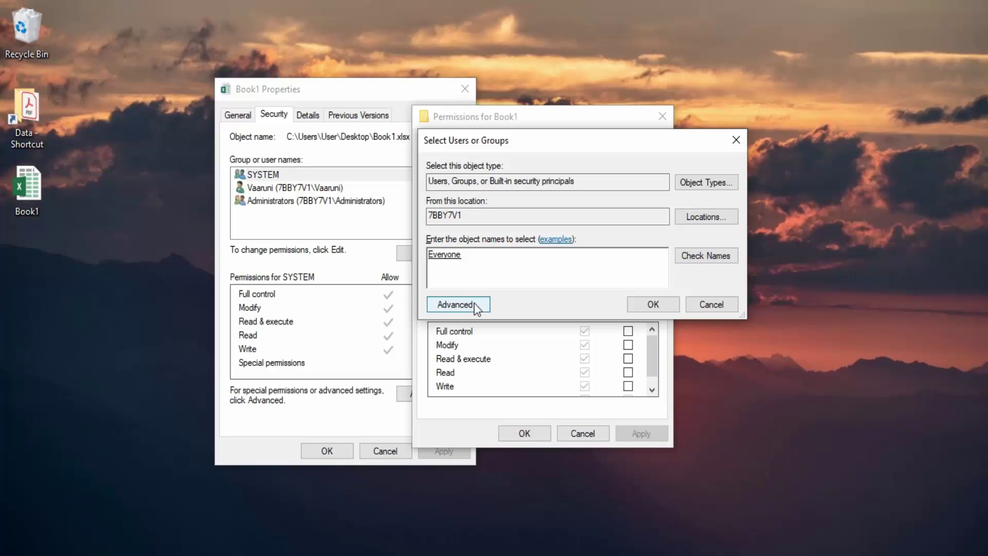
{"action": "left_click", "coordinate": [653, 304]}
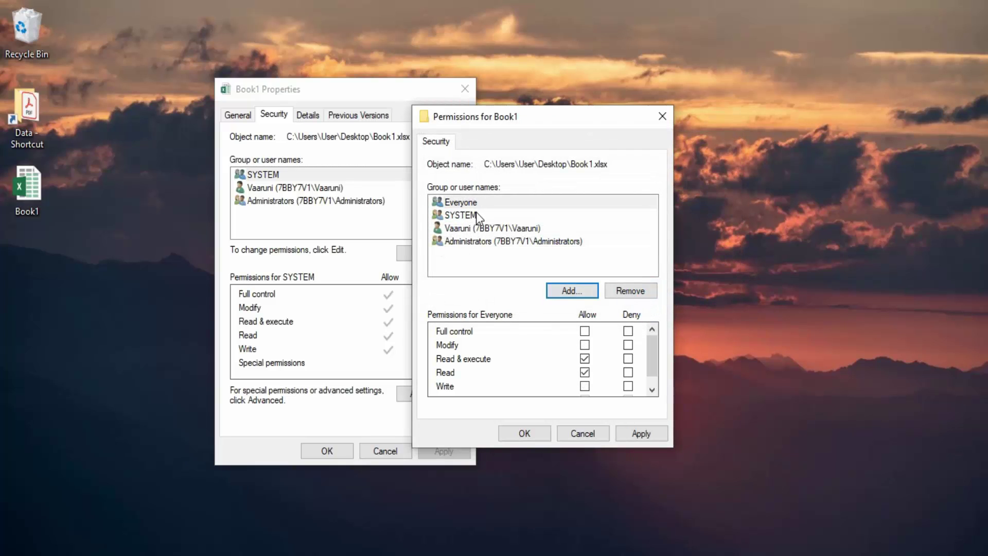
{"action": "left_click", "coordinate": [584, 331]}
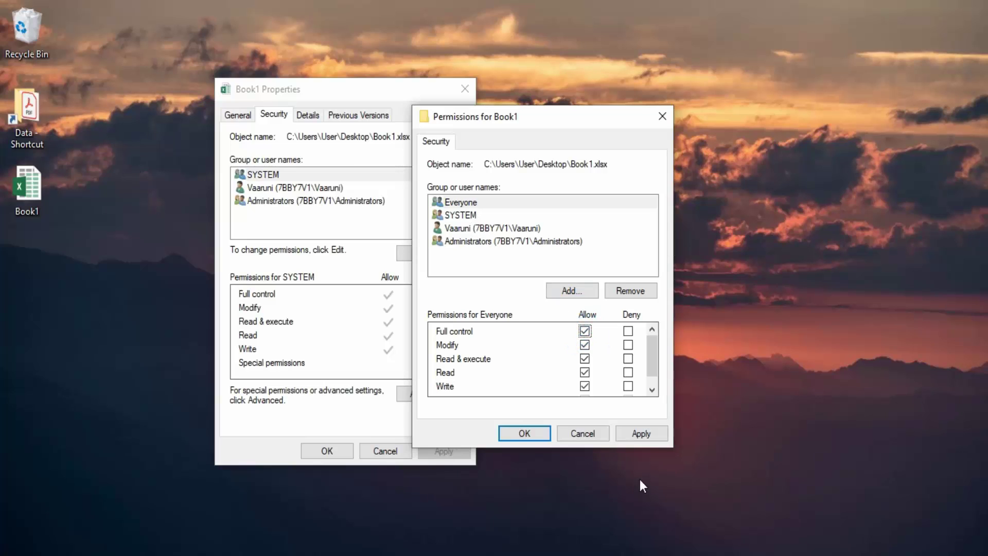
{"action": "left_click", "coordinate": [654, 433]}
Verify the Everyone entry shows Full control in Advanced Security Settings, then close those dialogs.
{"action": "left_click", "coordinate": [542, 431]}
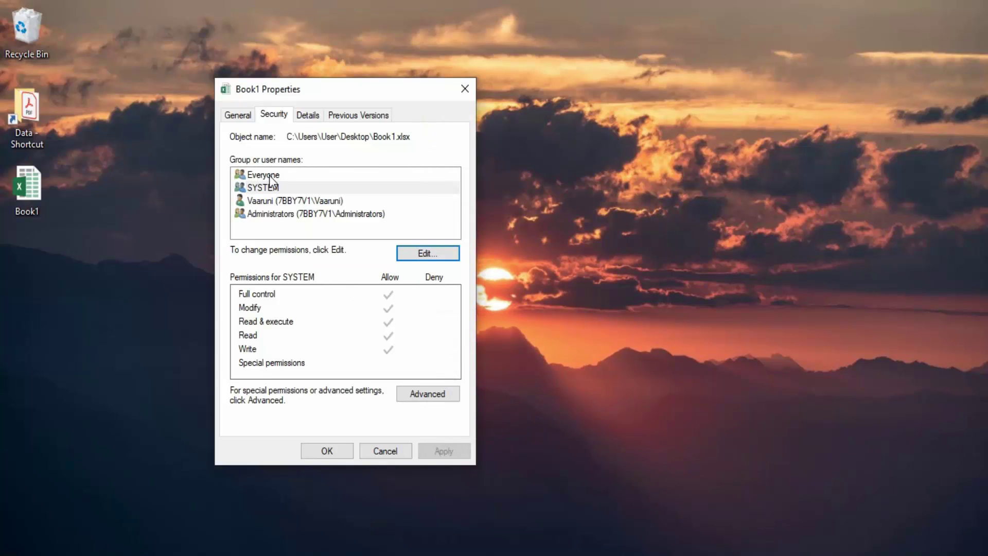
{"action": "left_click", "coordinate": [442, 401]}
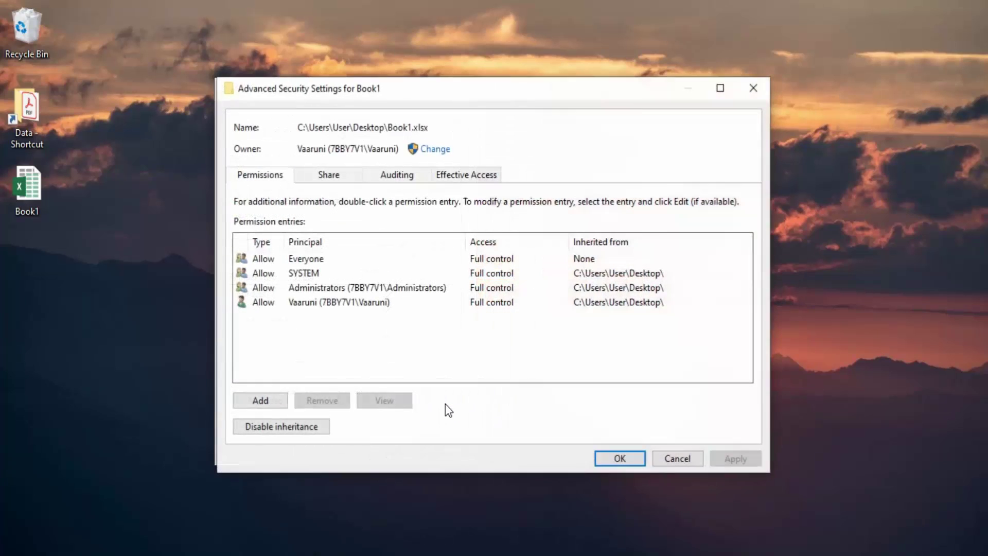
{"action": "left_click", "coordinate": [340, 261]}
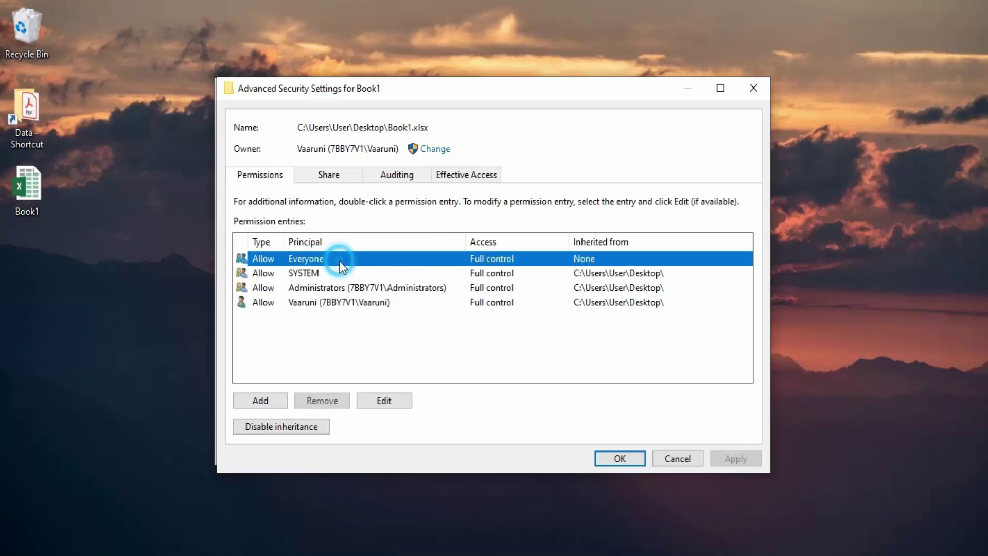
{"action": "left_click", "coordinate": [404, 399]}
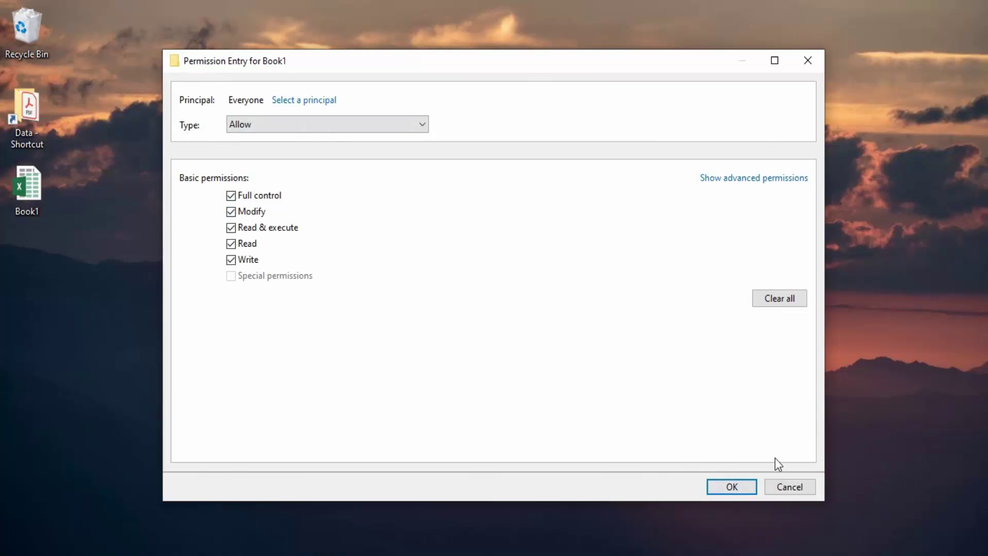
{"action": "left_click", "coordinate": [740, 489]}
{"action": "left_click", "coordinate": [625, 459]}
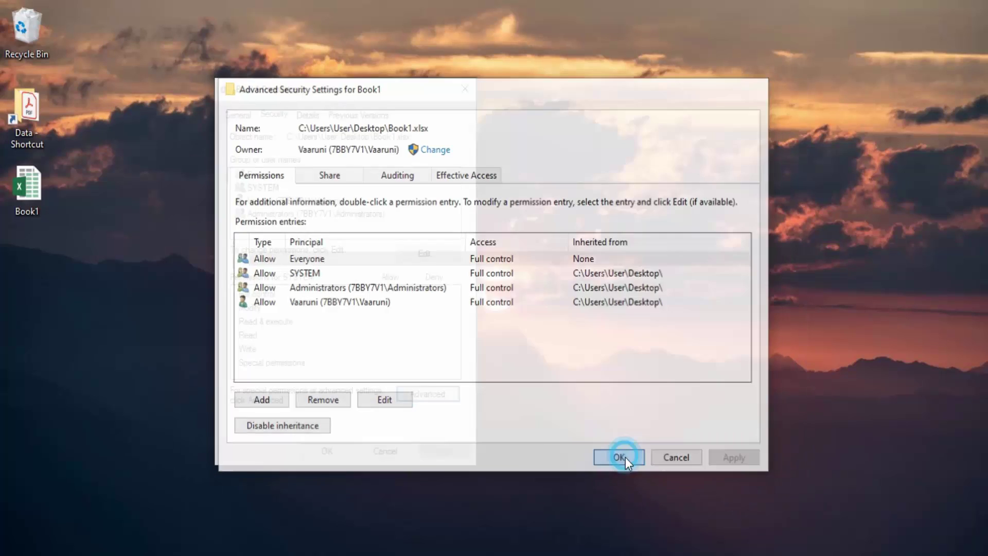
Close Book1's Properties and dismiss the Office Activation Wizard in Excel.
{"action": "left_click", "coordinate": [342, 457]}
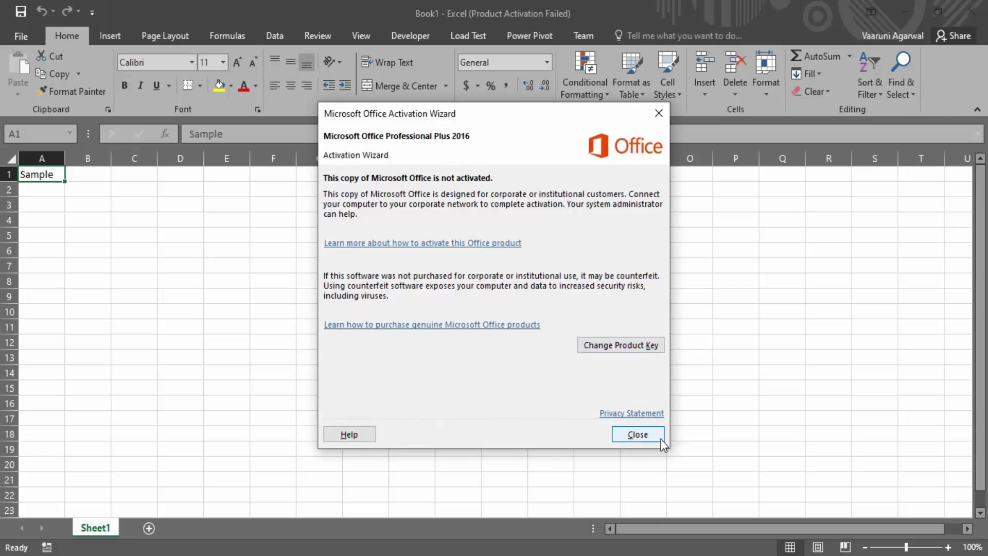
{"action": "left_click", "coordinate": [638, 434]}
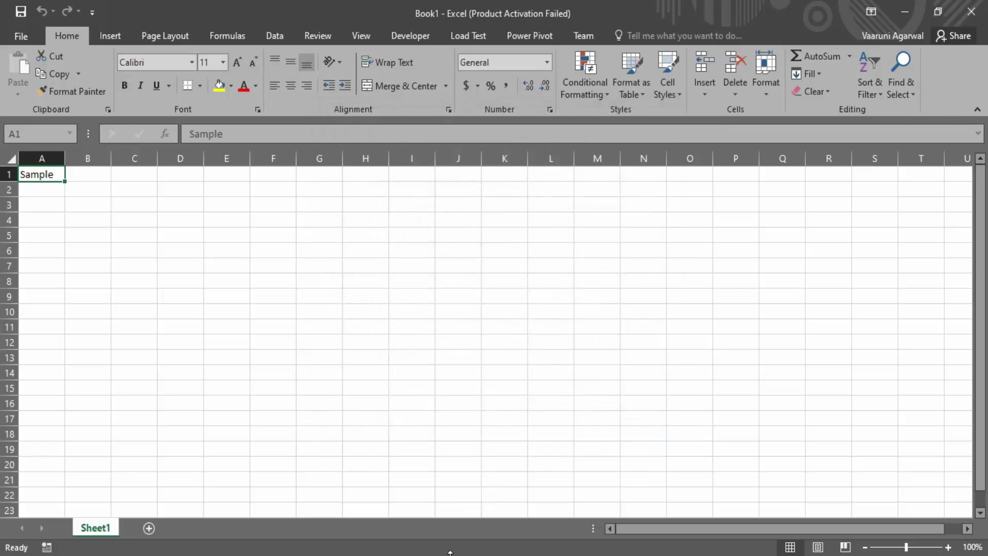